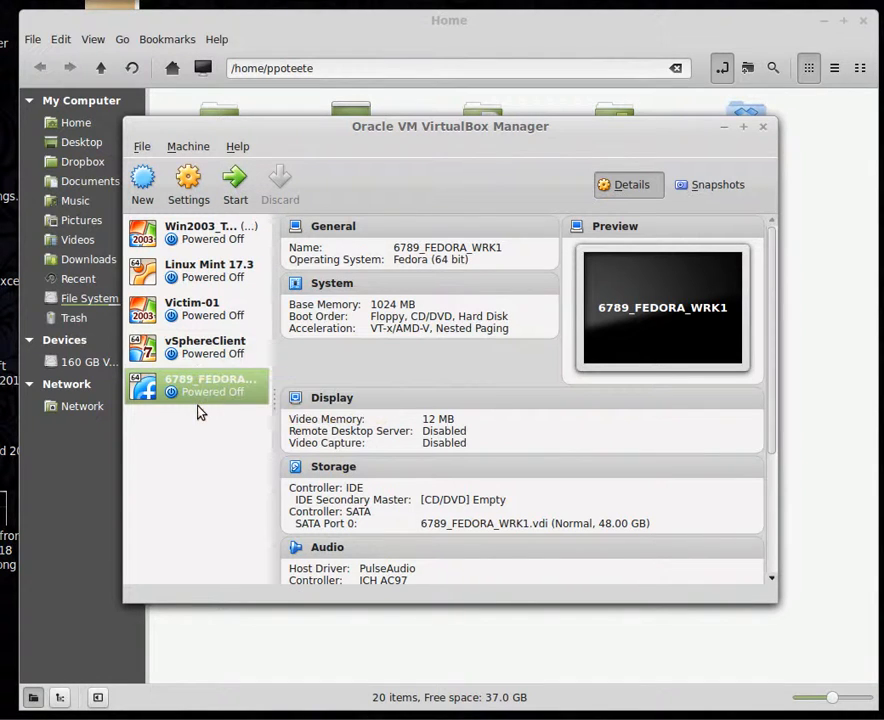
# Step: Start the 6789_FEDORA_WRK1 machine from the Fedora-Live-Workstation-x86_64-22-3.iso start-up disk
pyautogui.click(232, 180)
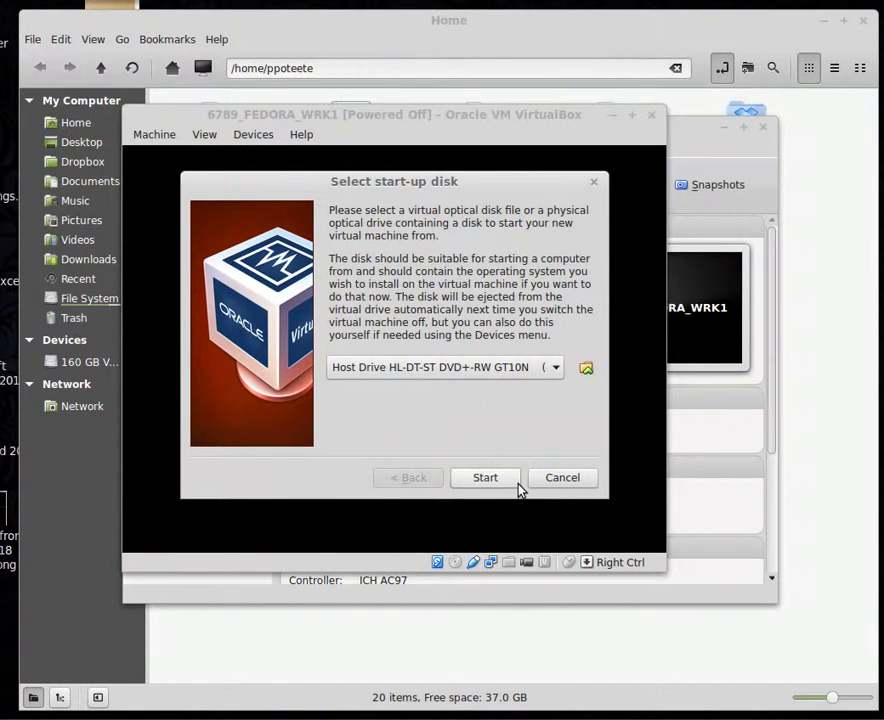
pyautogui.click(555, 368)
pyautogui.click(463, 384)
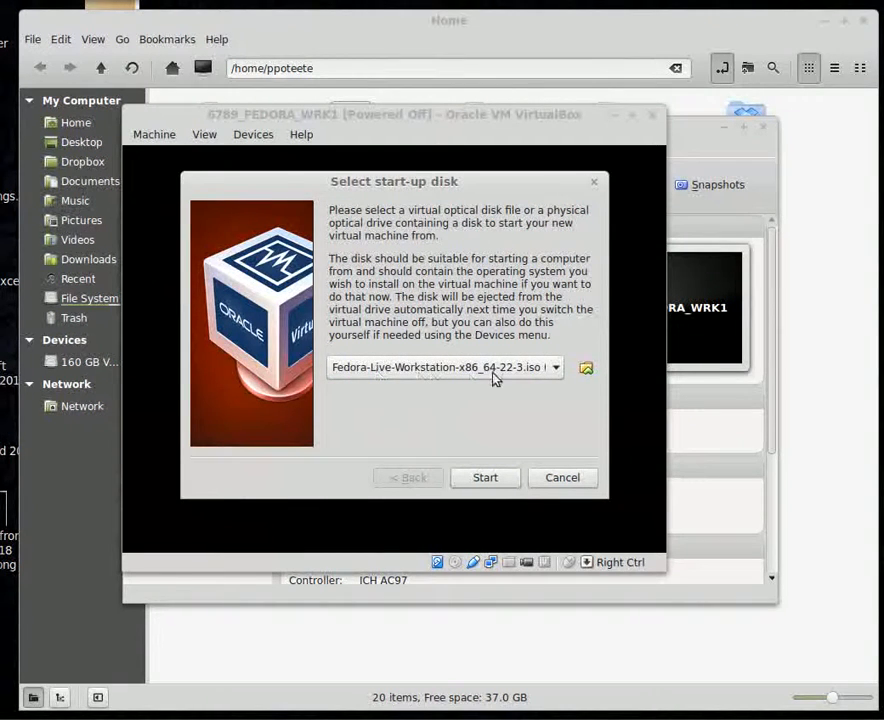
pyautogui.click(500, 480)
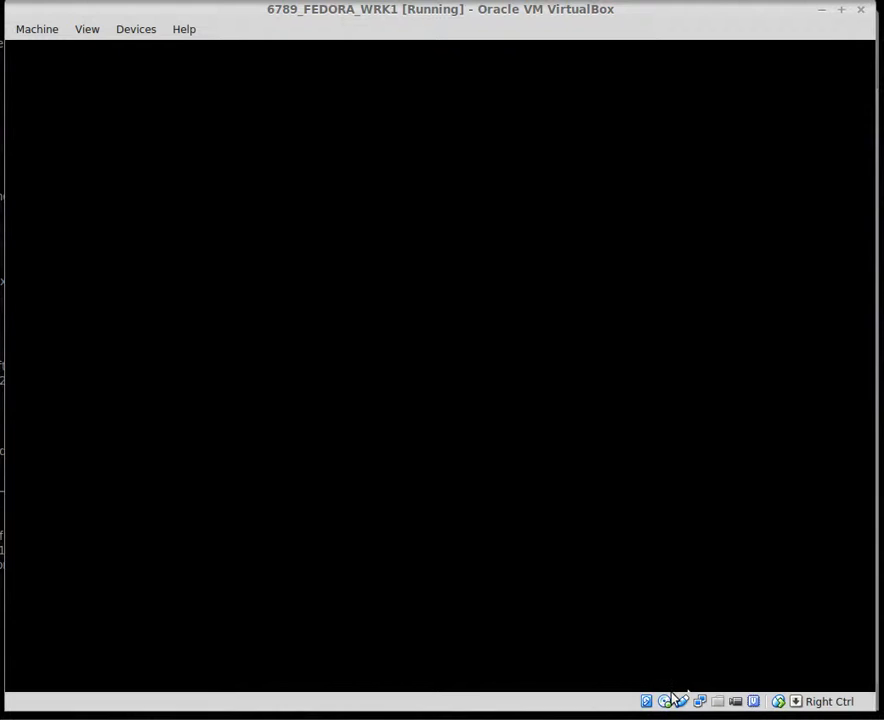
# Step: Wait while the VM boots the Fedora live ISO to the Welcome to Fedora screen
pyautogui.moveTo(670, 705)
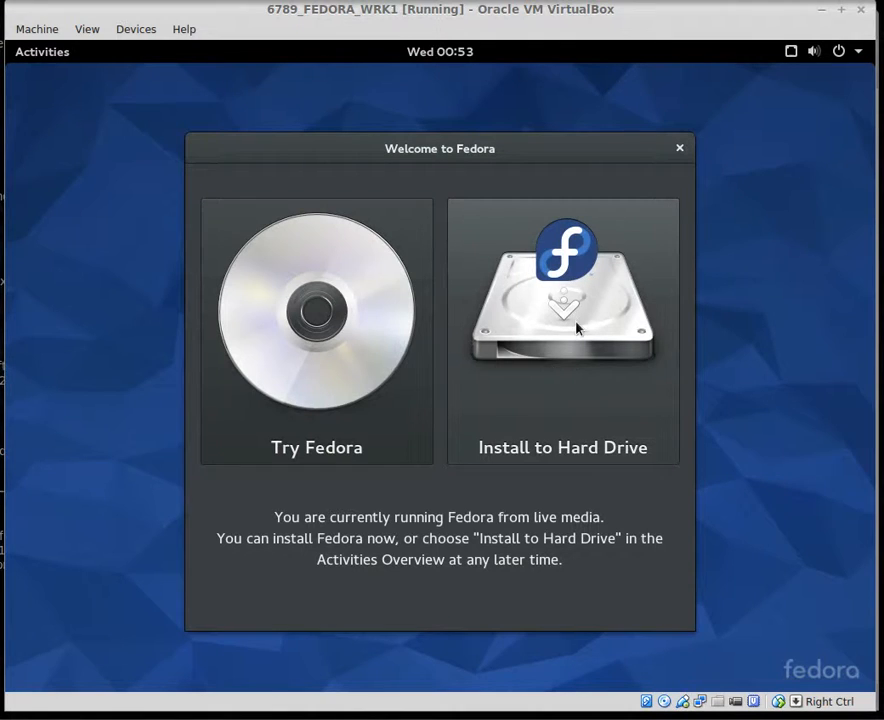
# Step: Choose Install to Hard Drive from the Welcome to Fedora window
pyautogui.click(571, 320)
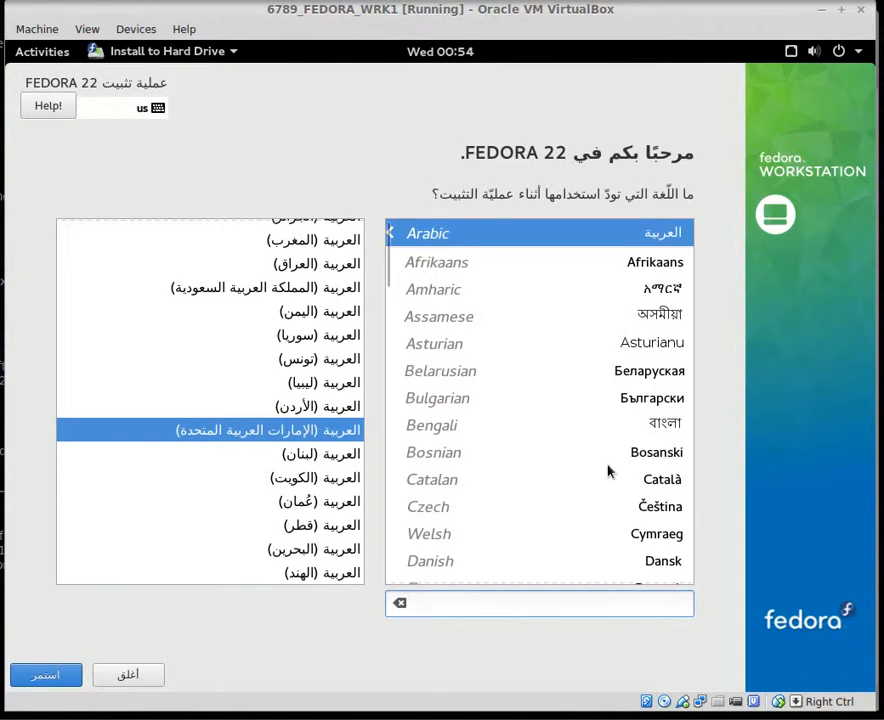
# Step: Scroll the language list and select English as the installation language
pyautogui.scroll(-3, 480, 543)
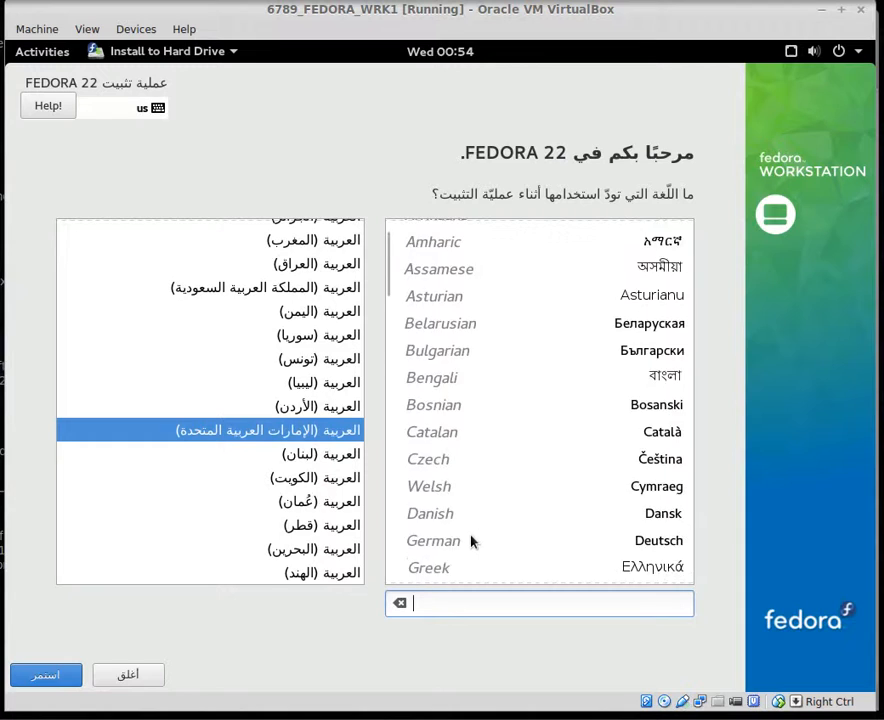
pyautogui.scroll(-1, 472, 541)
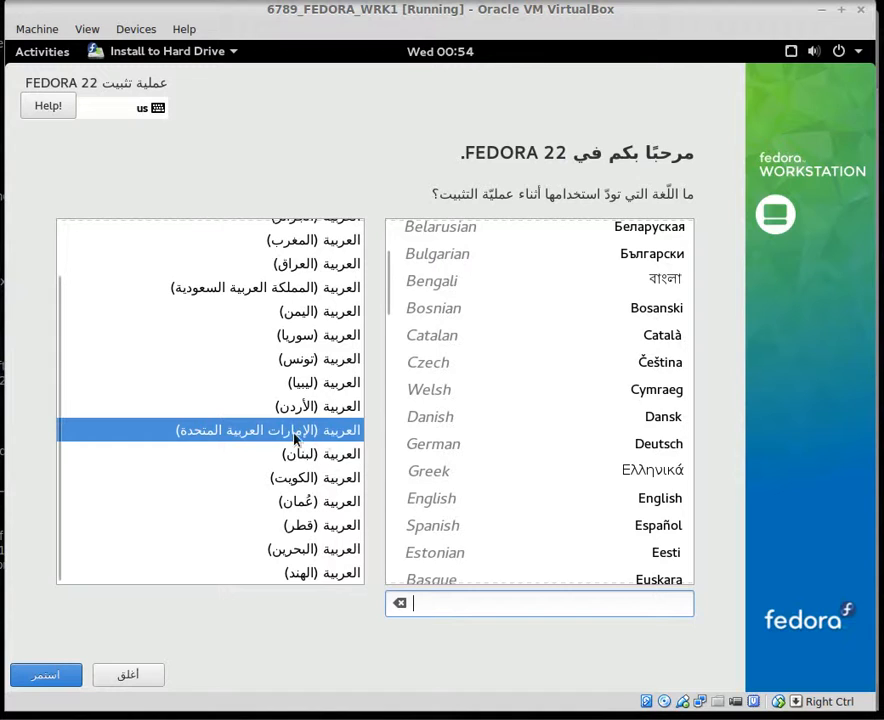
pyautogui.click(441, 507)
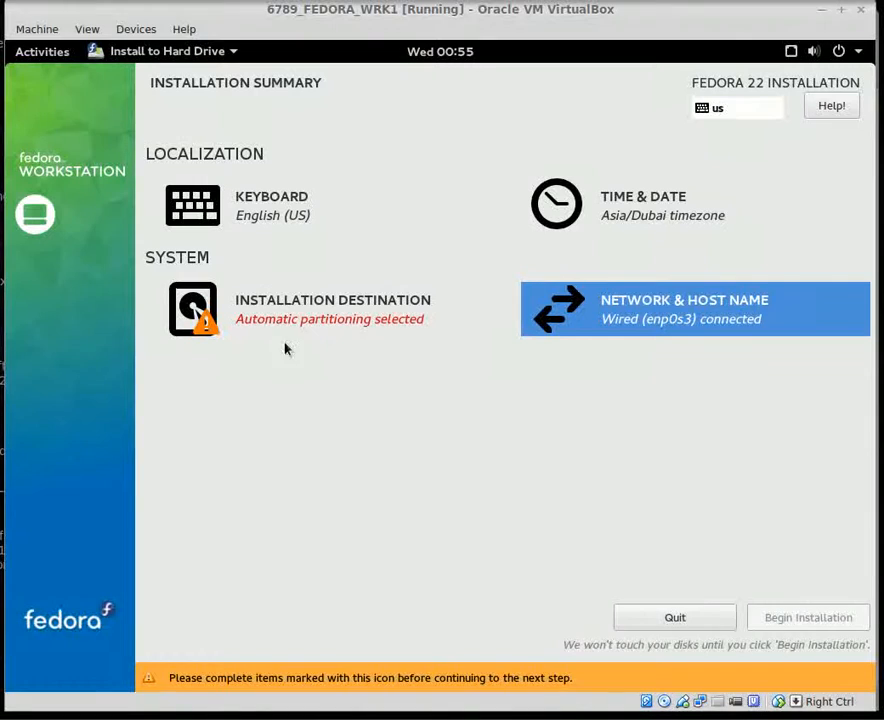
# Step: Toggle the 48 GiB ATA VBOX HARDDISK in Installation Destination and return, leaving no disk selected
pyautogui.click(207, 325)
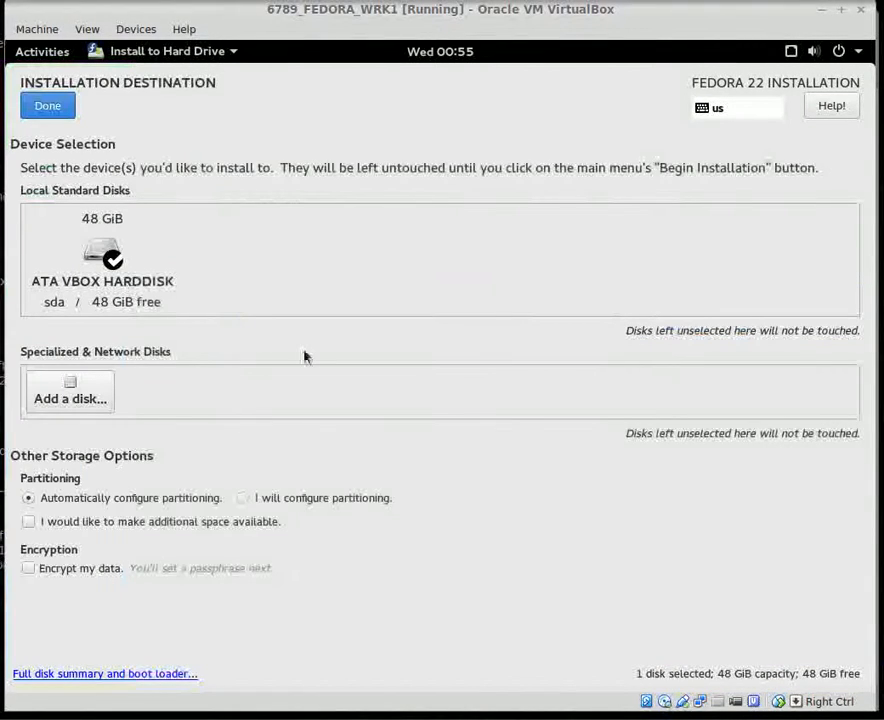
pyautogui.click(104, 246)
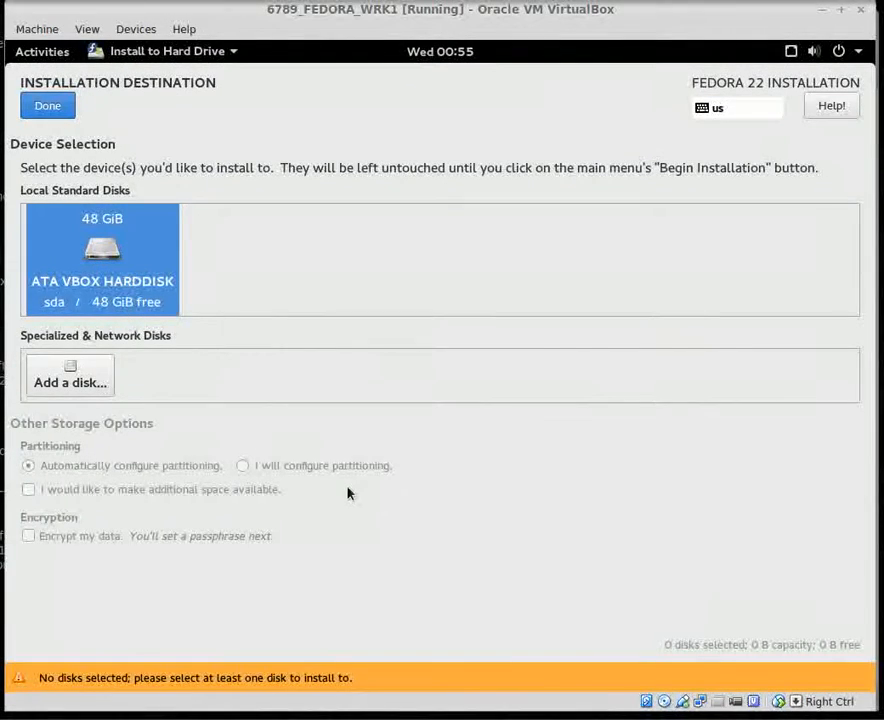
pyautogui.click(43, 105)
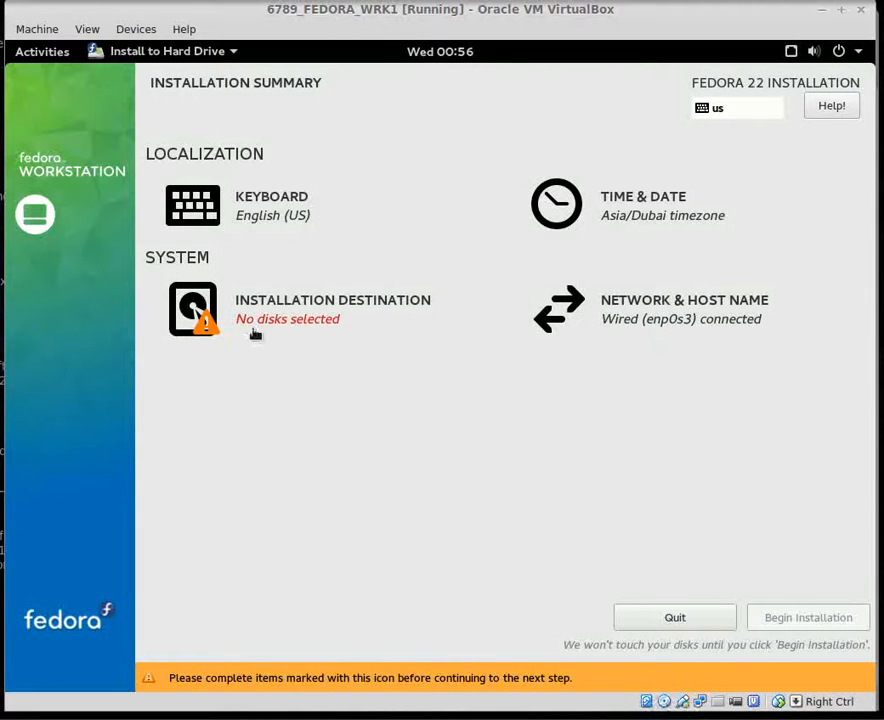
# Step: Select the 48 GiB ATA VBOX HARDDISK as install target with automatic partitioning
pyautogui.click(255, 319)
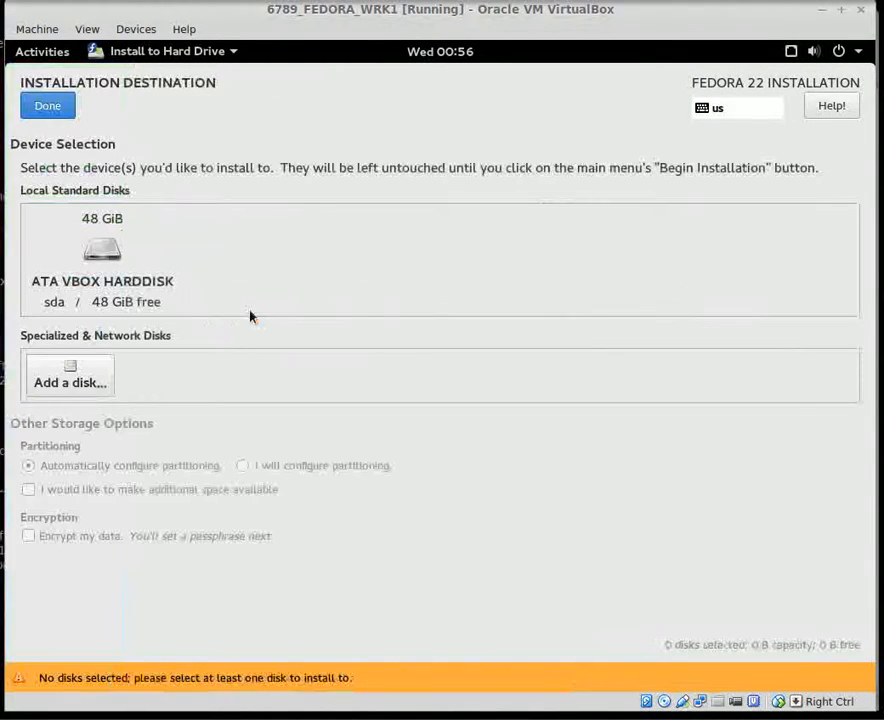
pyautogui.click(84, 256)
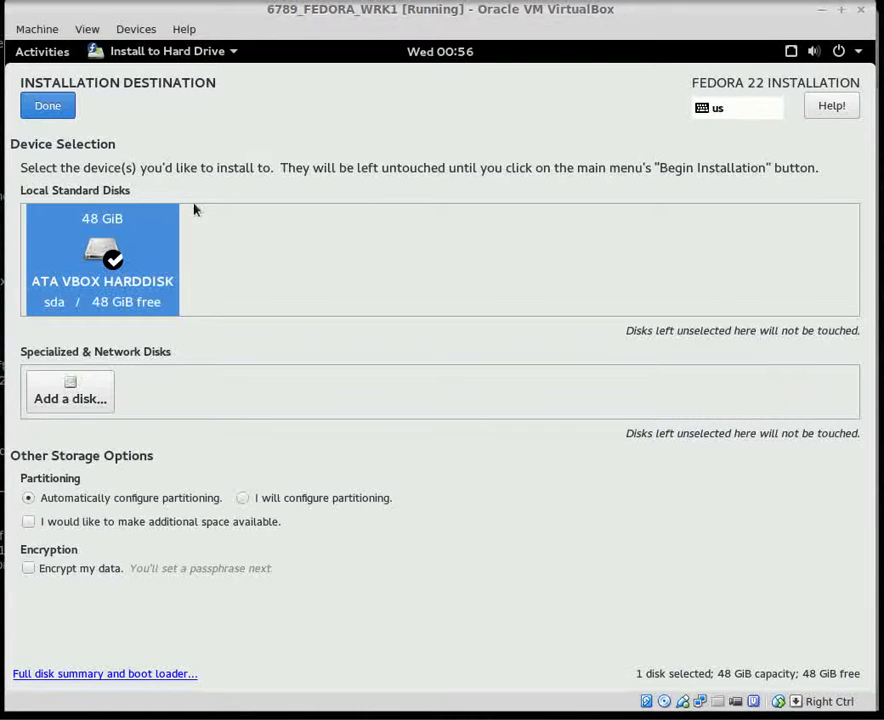
pyautogui.click(40, 108)
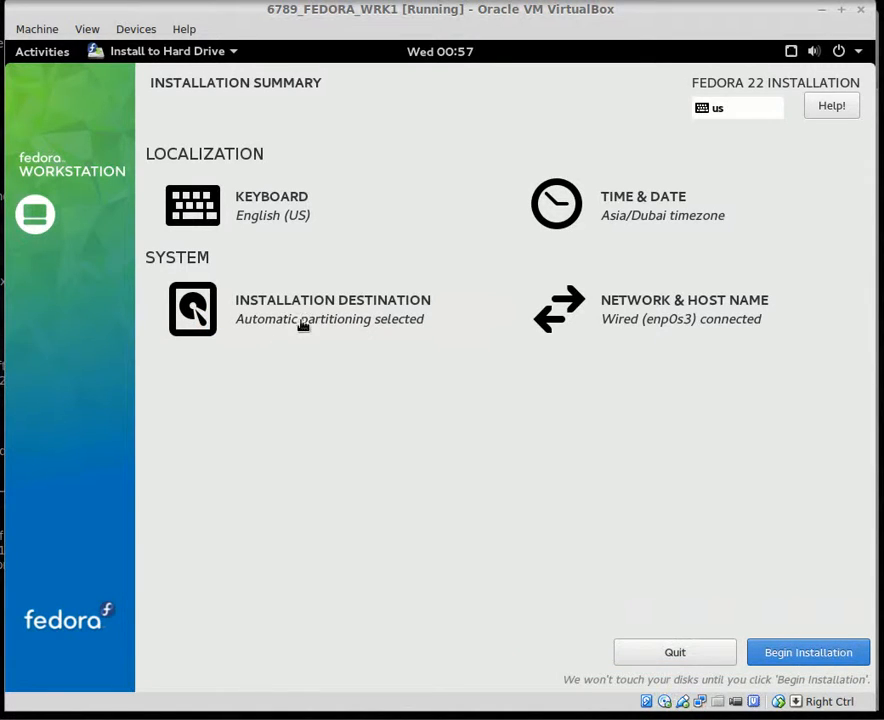
# Step: Begin the installation, then enter and confirm the root password, accepting the weak-password warning
pyautogui.click(816, 658)
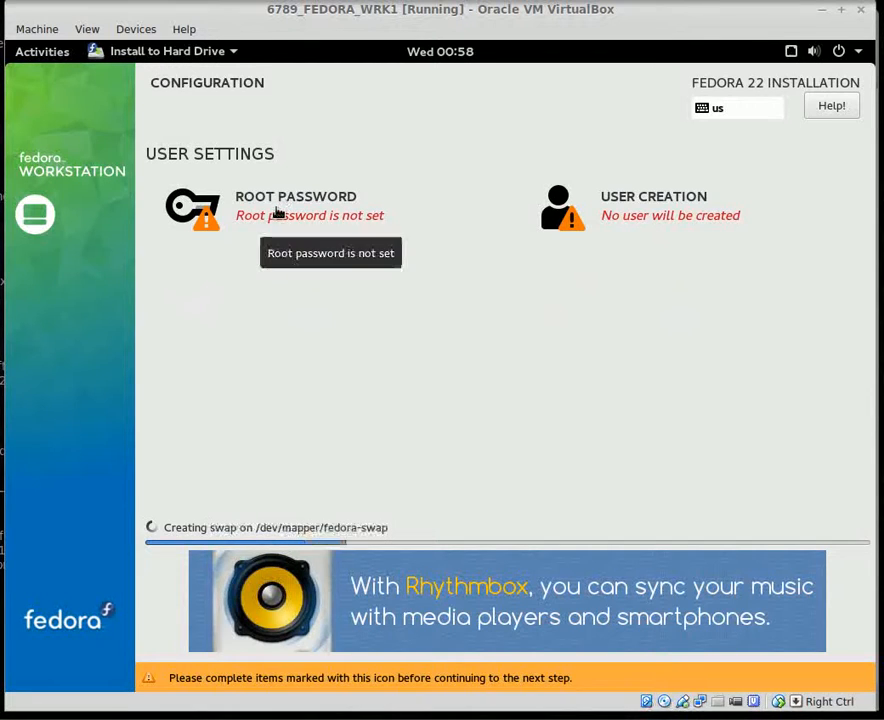
pyautogui.click(278, 213)
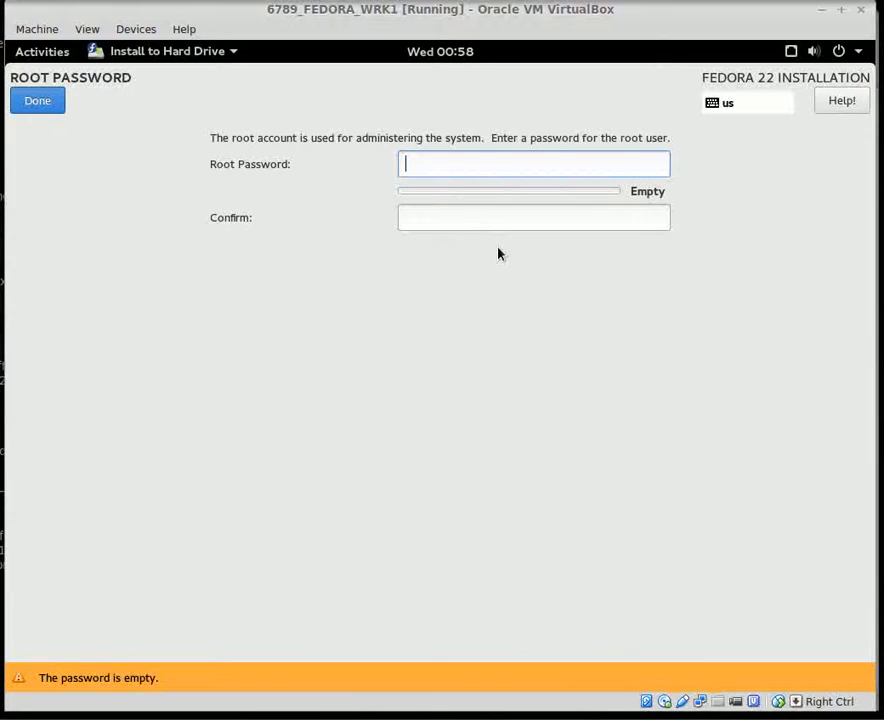
pyautogui.write('password')
pyautogui.press('Tab')
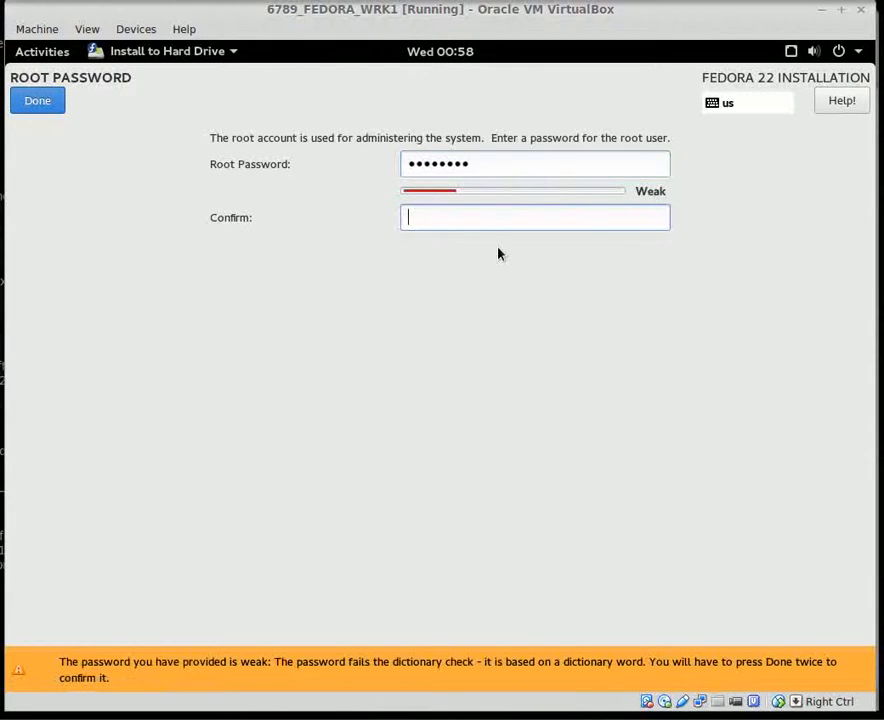
pyautogui.write('passwo')
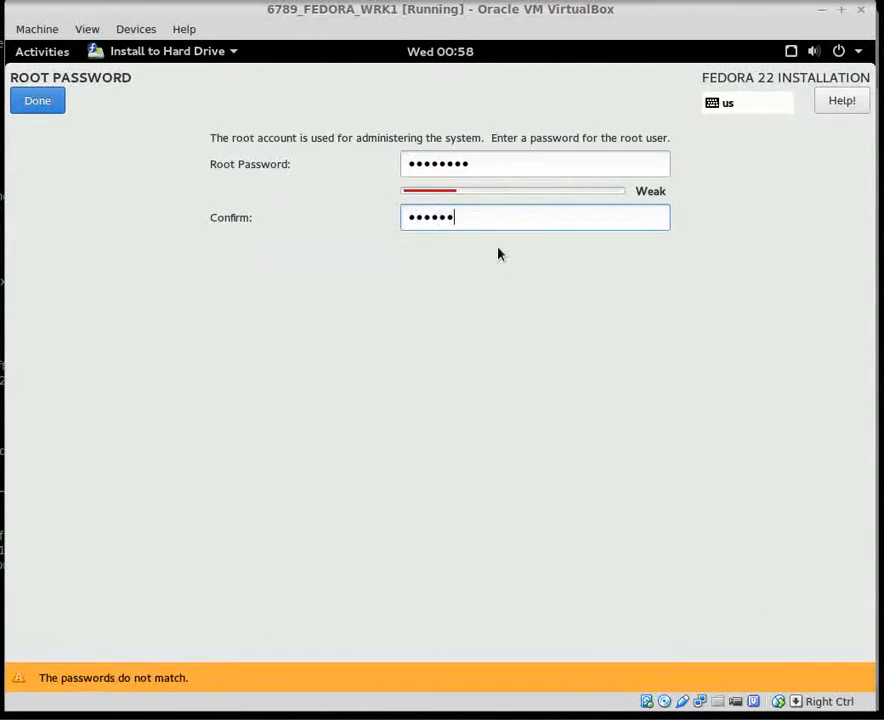
pyautogui.write('rd')
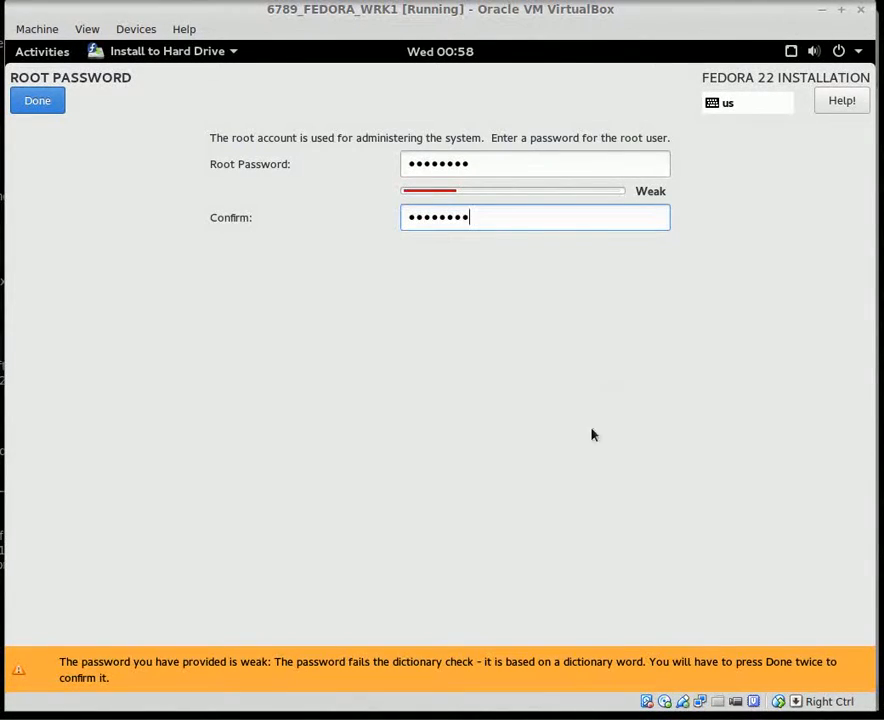
pyautogui.click(40, 110)
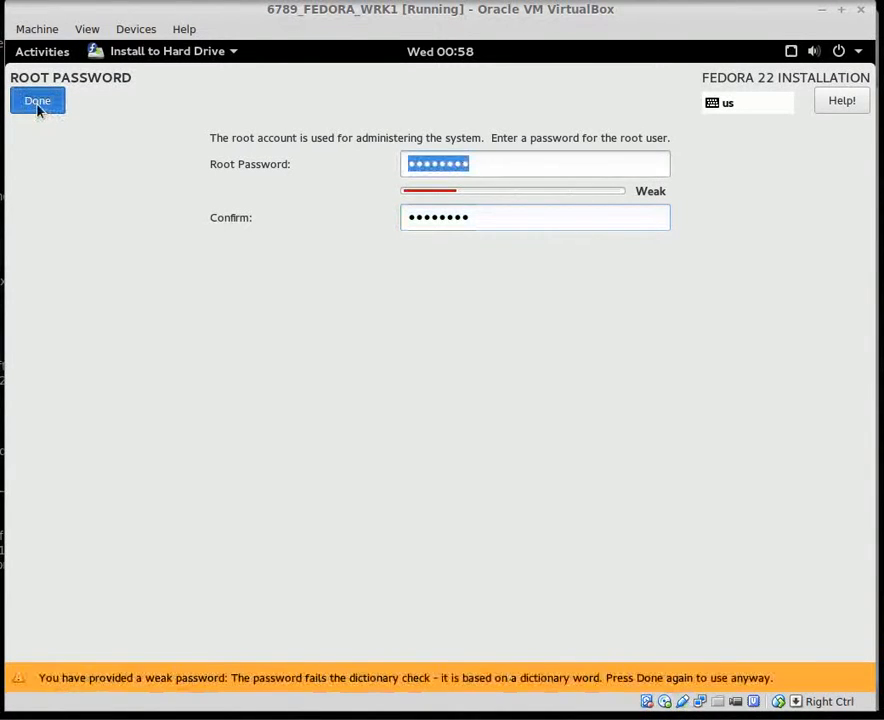
pyautogui.click(39, 107)
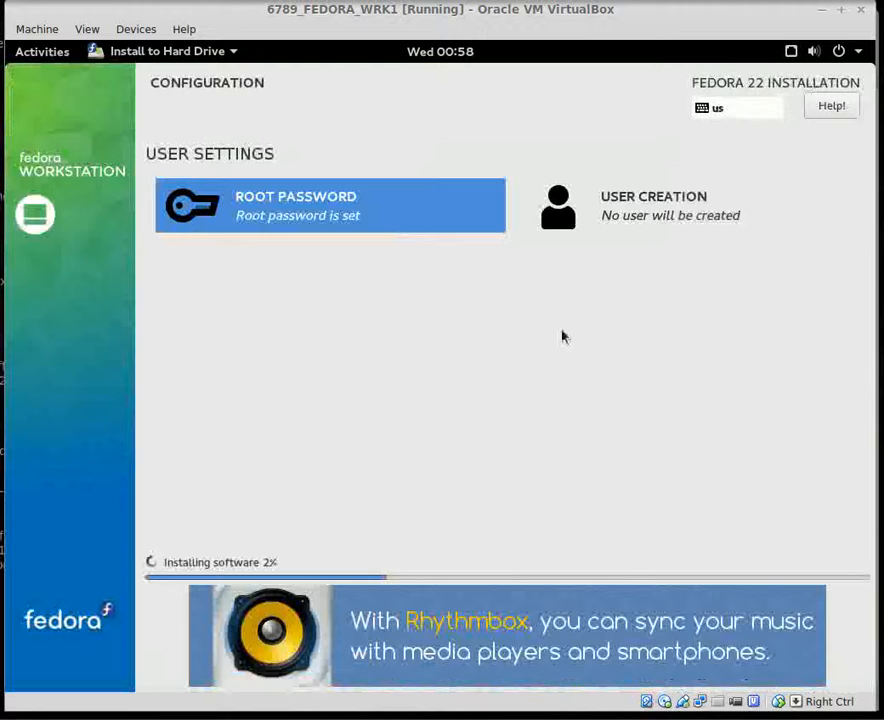
# Step: Add administrator user Student and view its advanced settings: /home/student, group wheel
pyautogui.click(652, 206)
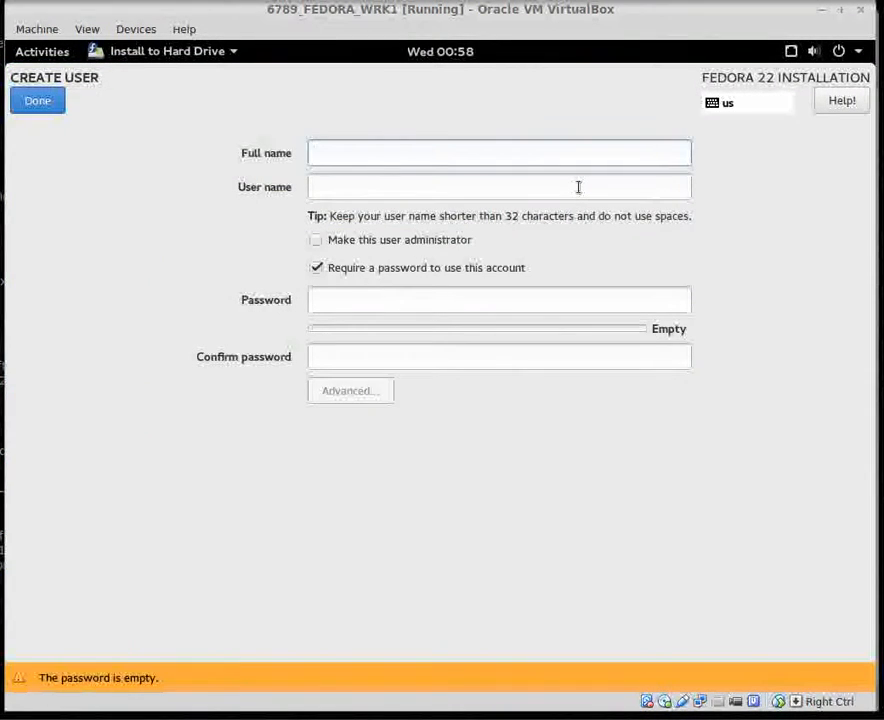
pyautogui.write('Student')
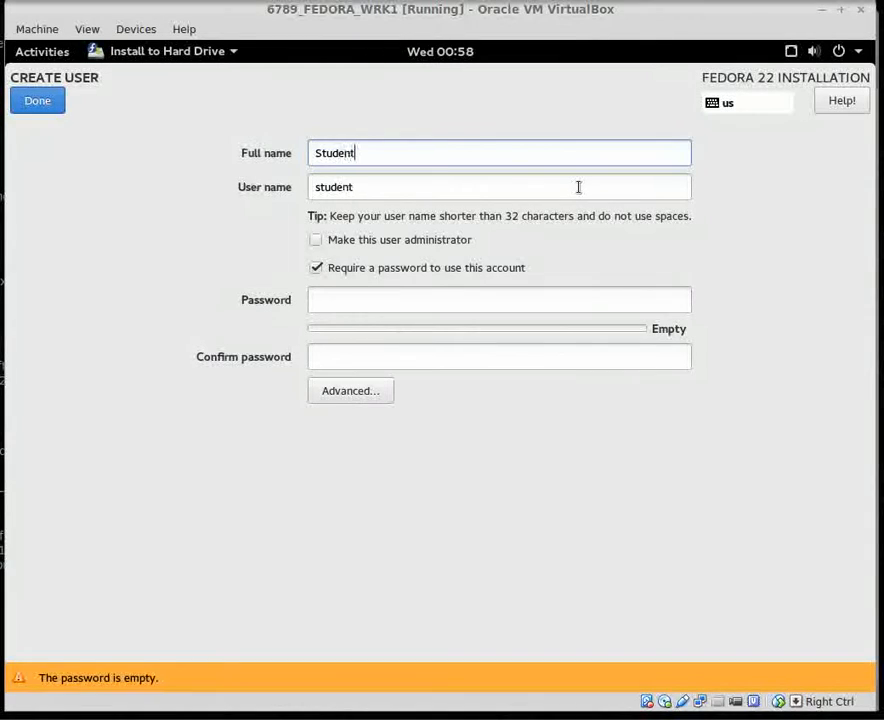
pyautogui.press('Tab')
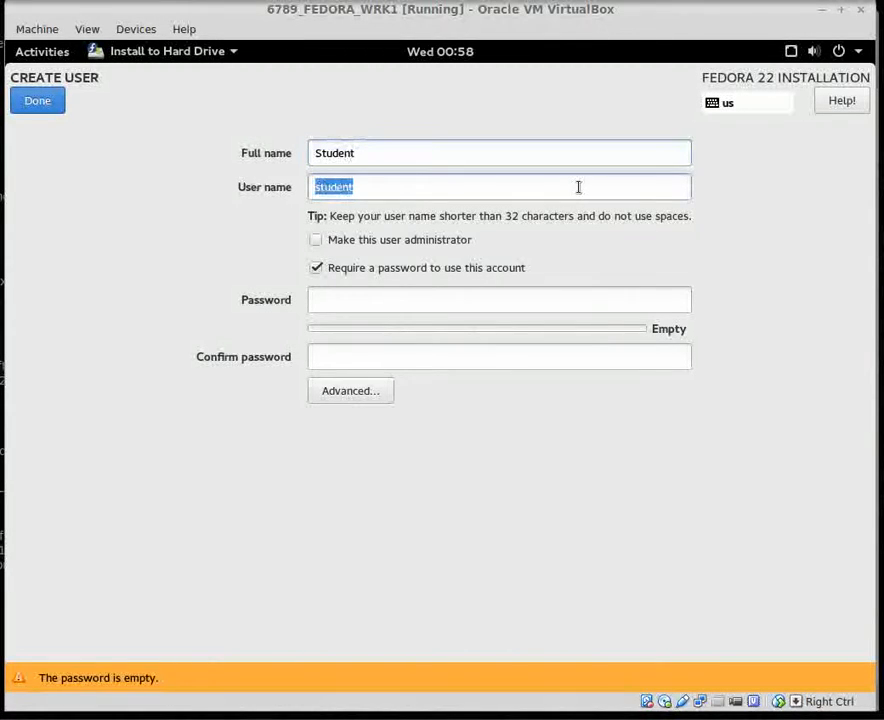
pyautogui.click(348, 243)
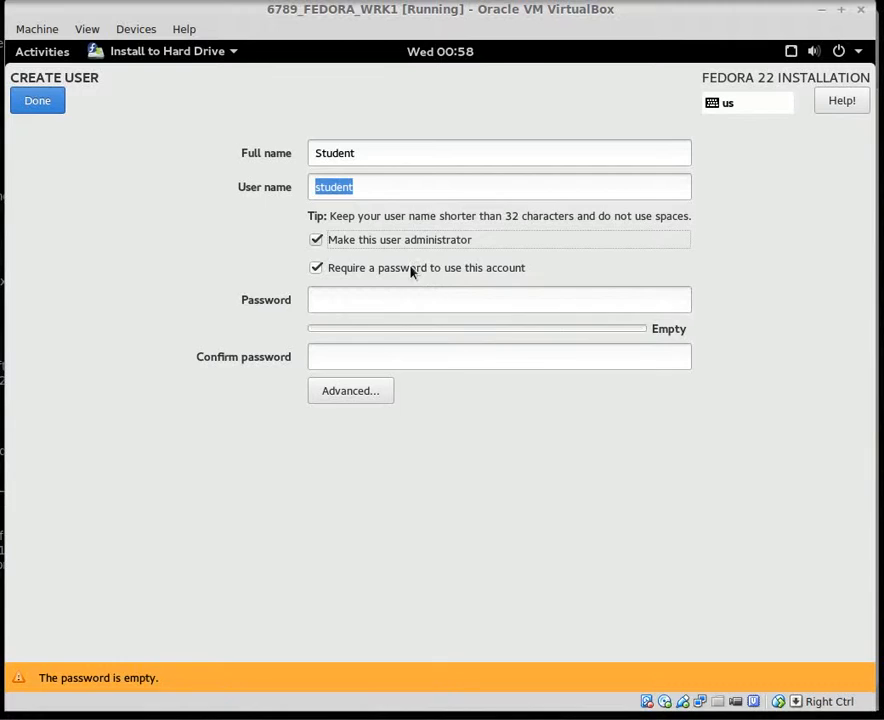
pyautogui.click(332, 392)
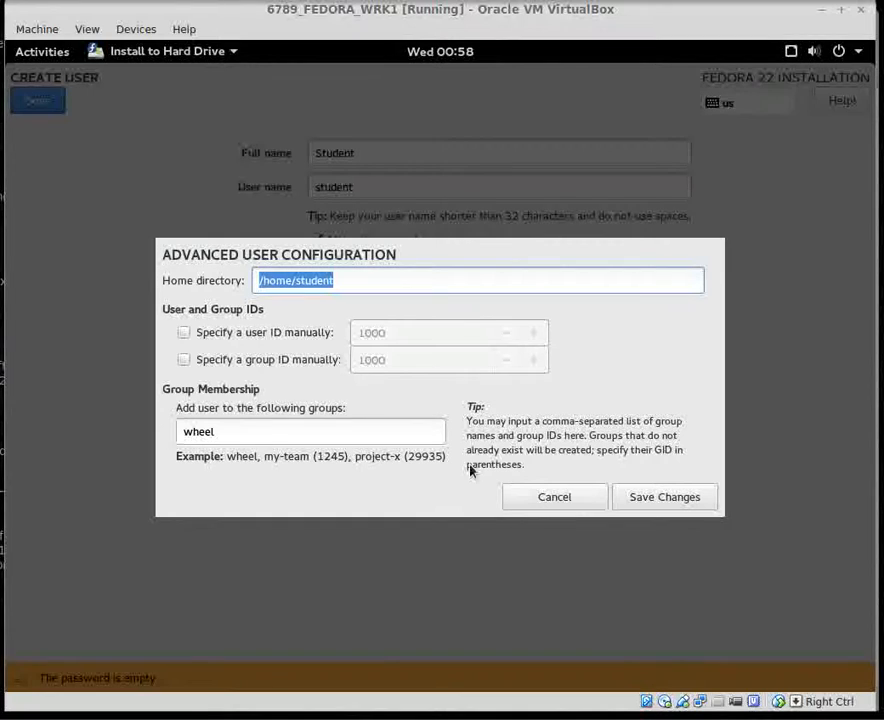
# Step: Cancel the advanced settings, then give student a confirmed password with 'Require a password' kept on
pyautogui.click(552, 497)
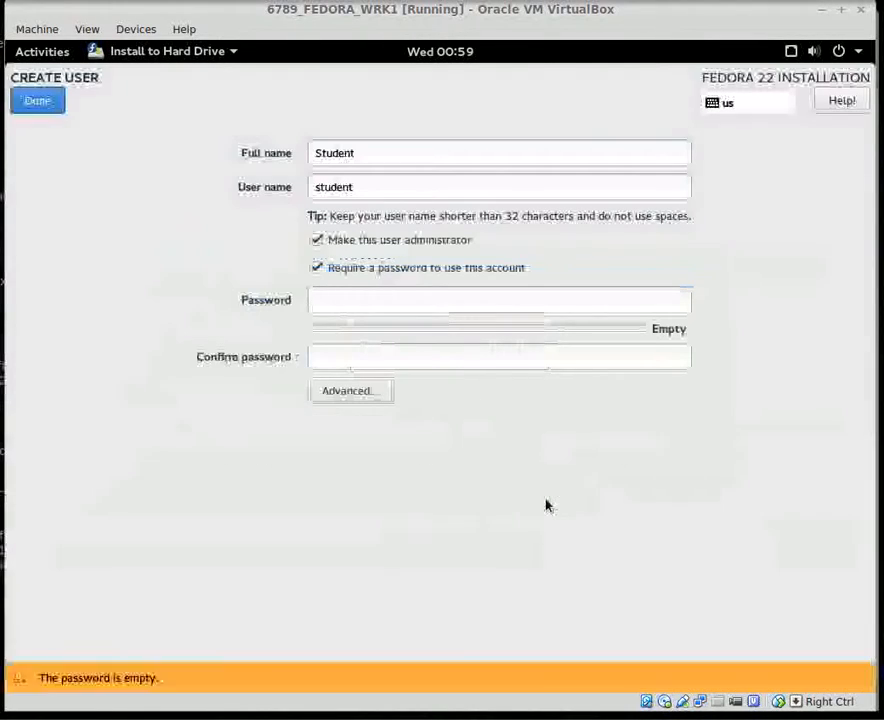
pyautogui.click(366, 299)
pyautogui.write('•••')
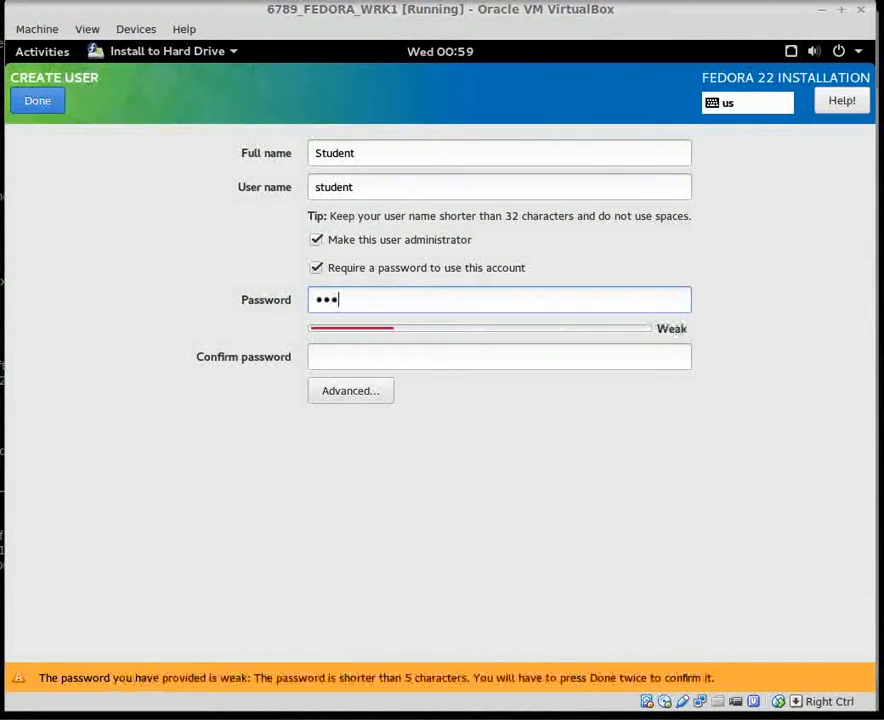
pyautogui.write('sword')
pyautogui.press('Tab')
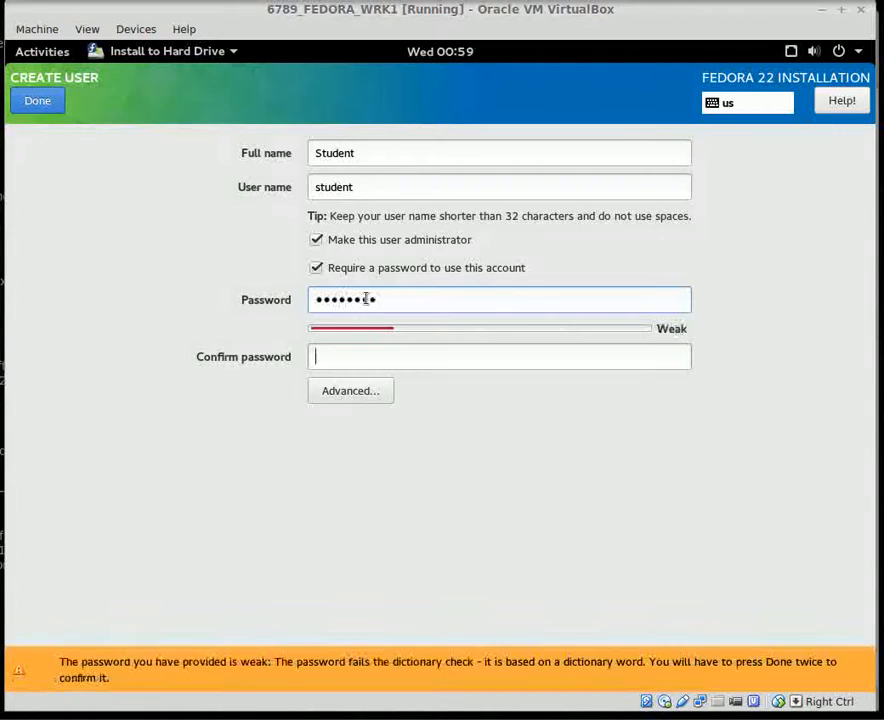
pyautogui.write('password')
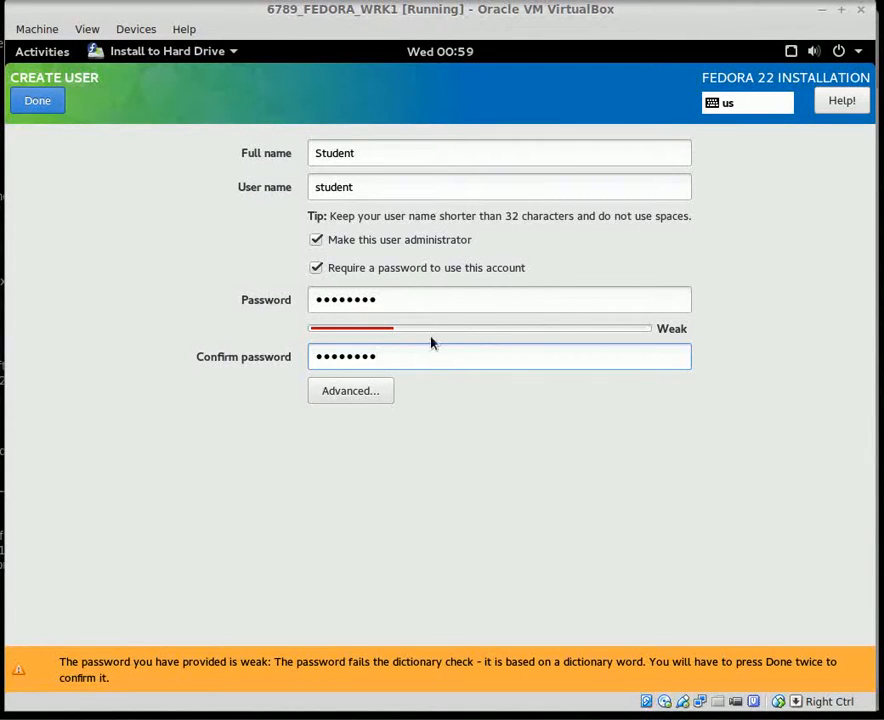
pyautogui.click(315, 275)
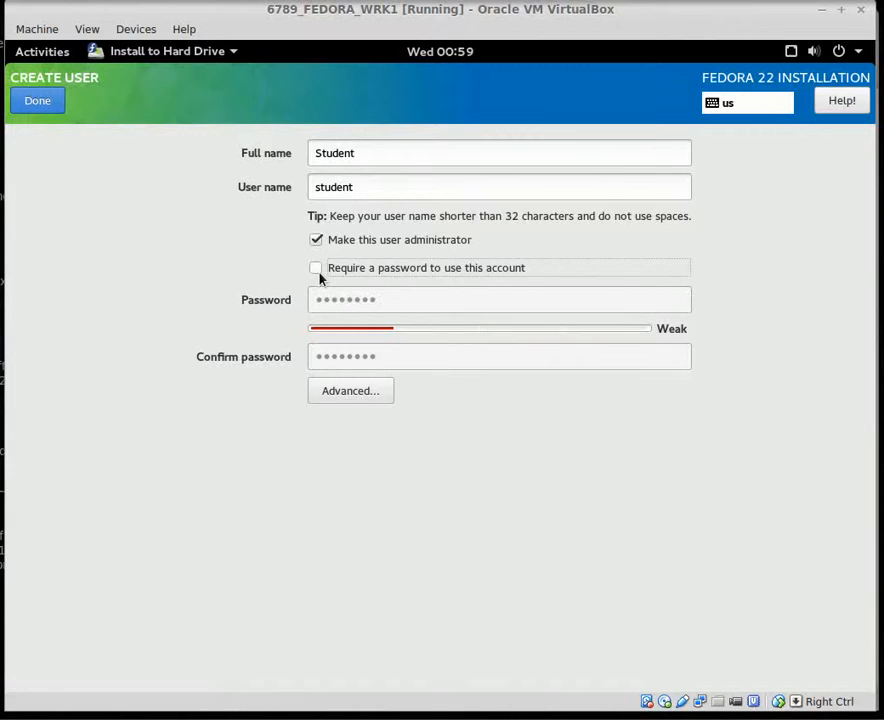
pyautogui.click(316, 268)
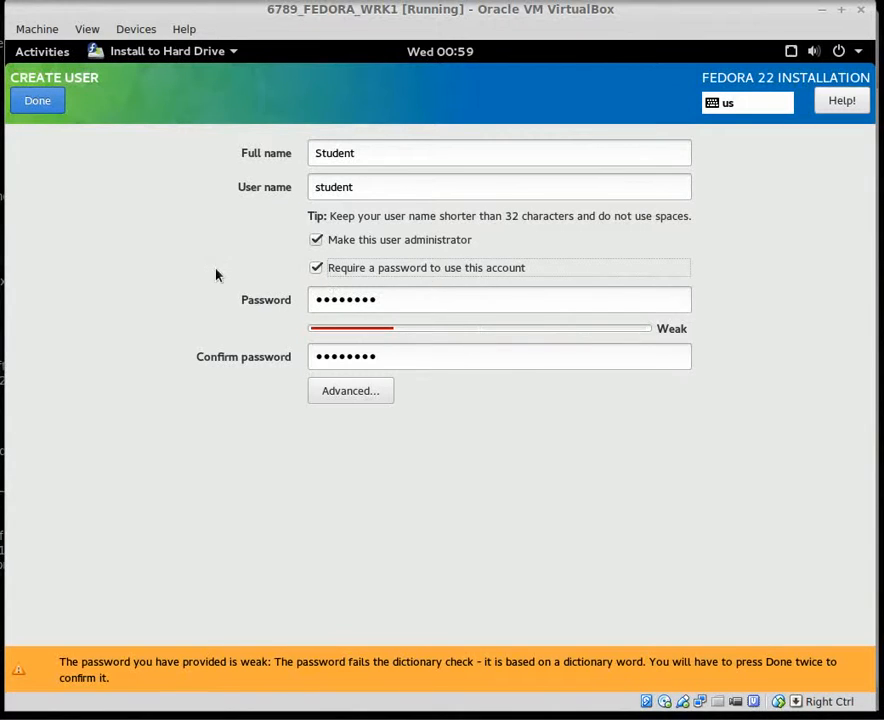
pyautogui.click(30, 100)
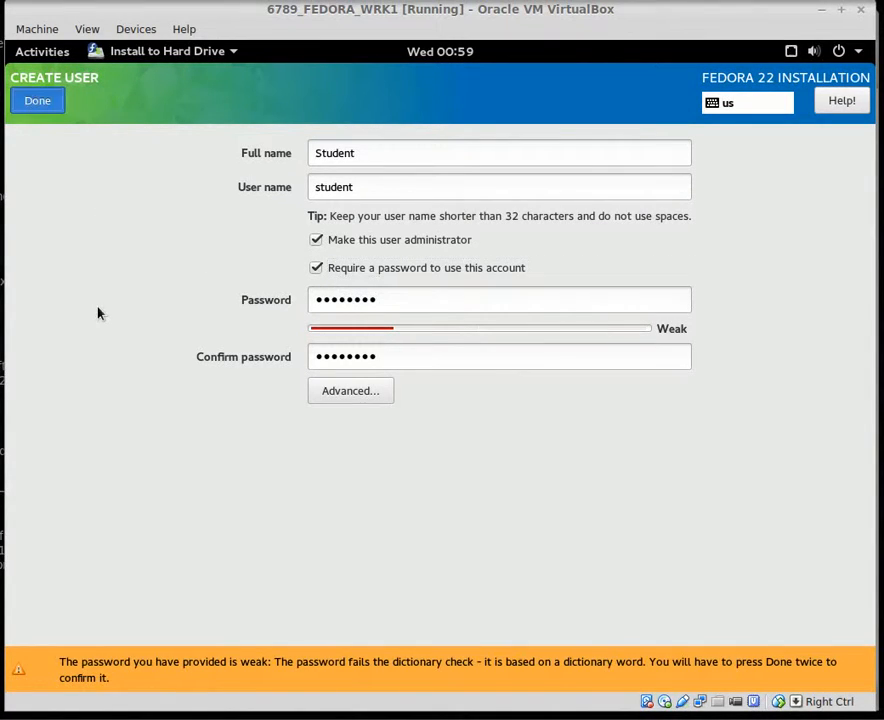